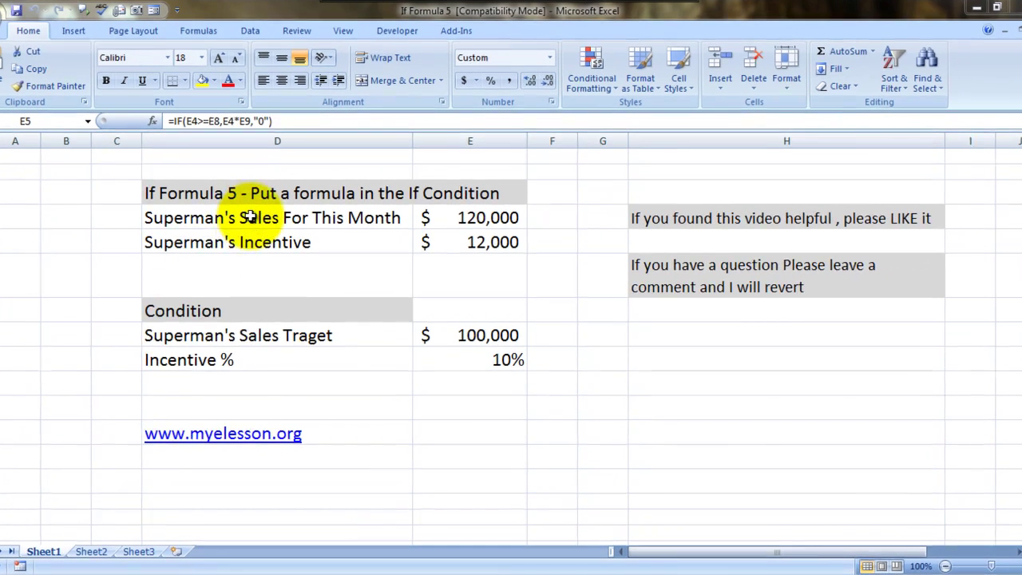
Set Superman's sales for this month in E4 to 100,000 to test the incentive formula at the sales target
key("Up")
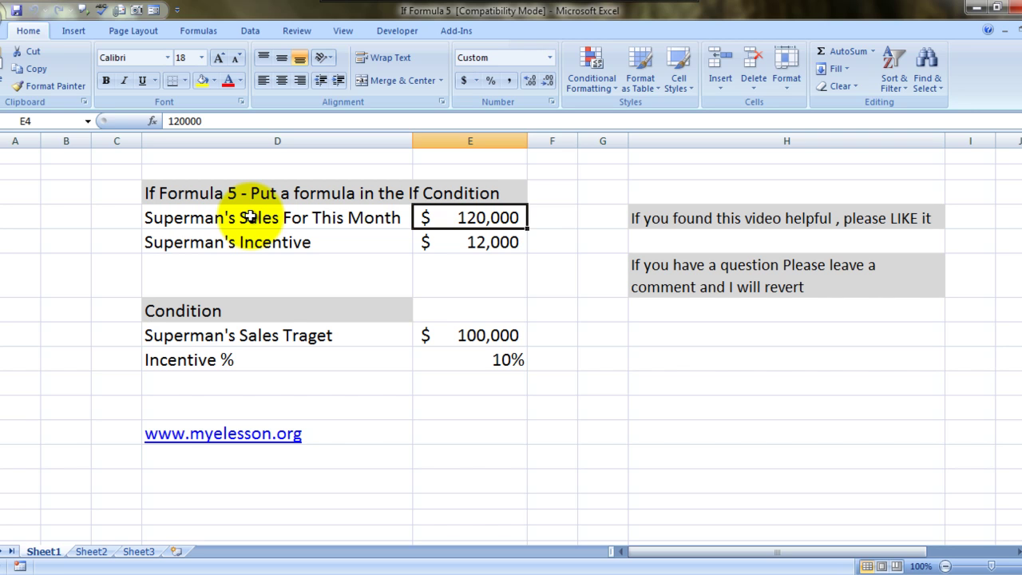
key("Down")
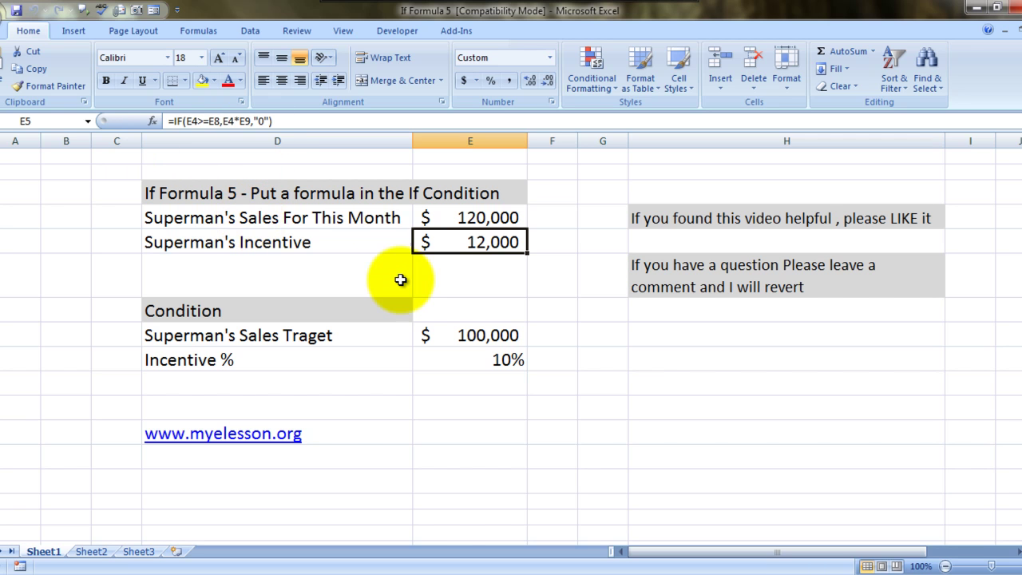
key("Up")
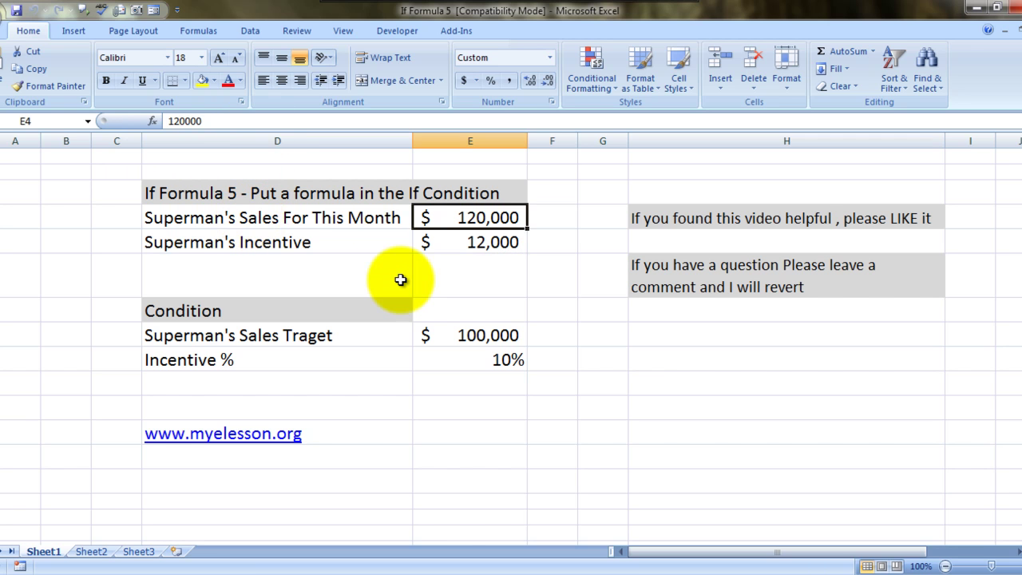
type("100,00")
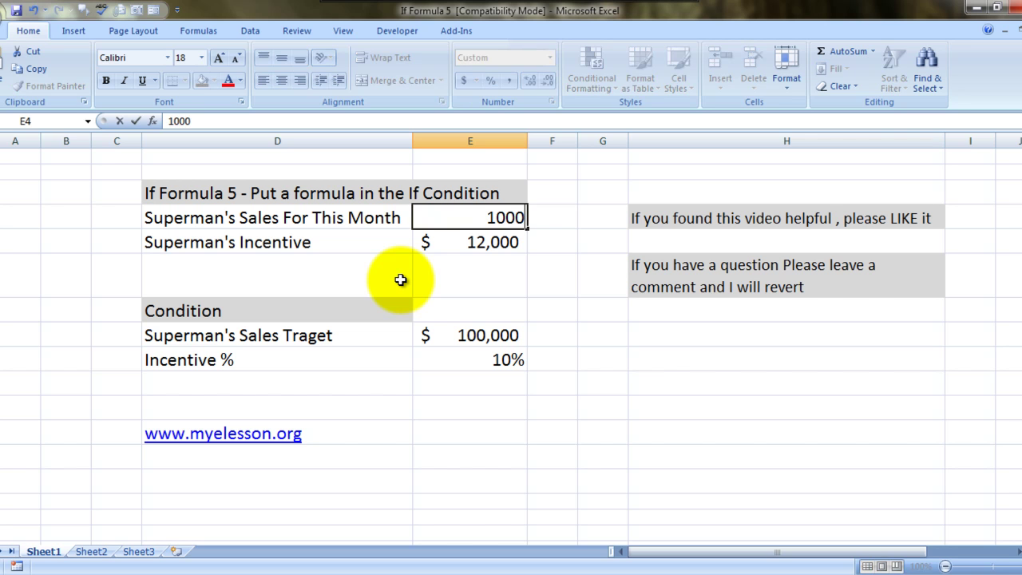
type("00")
key("Return")
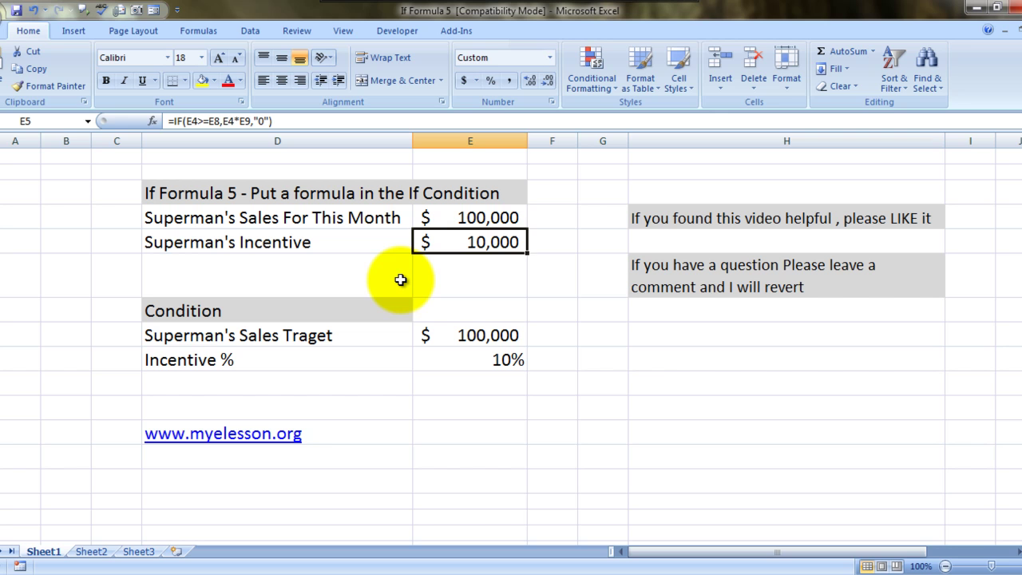
Change Superman's sales for this month in E4 to 70,000 to test the incentive formula below the target
type("7")
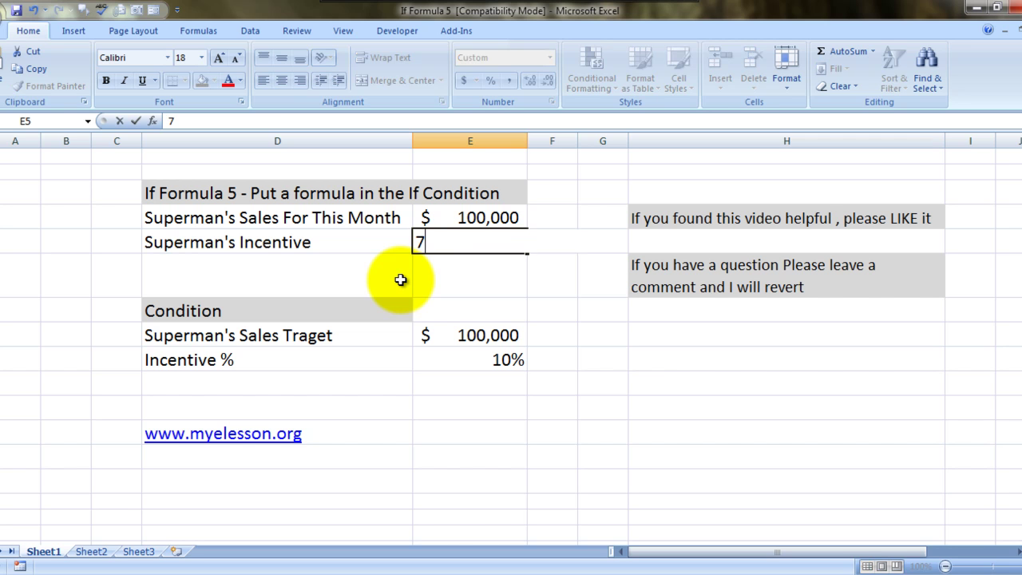
key("Escape")
key("Up")
type("7")
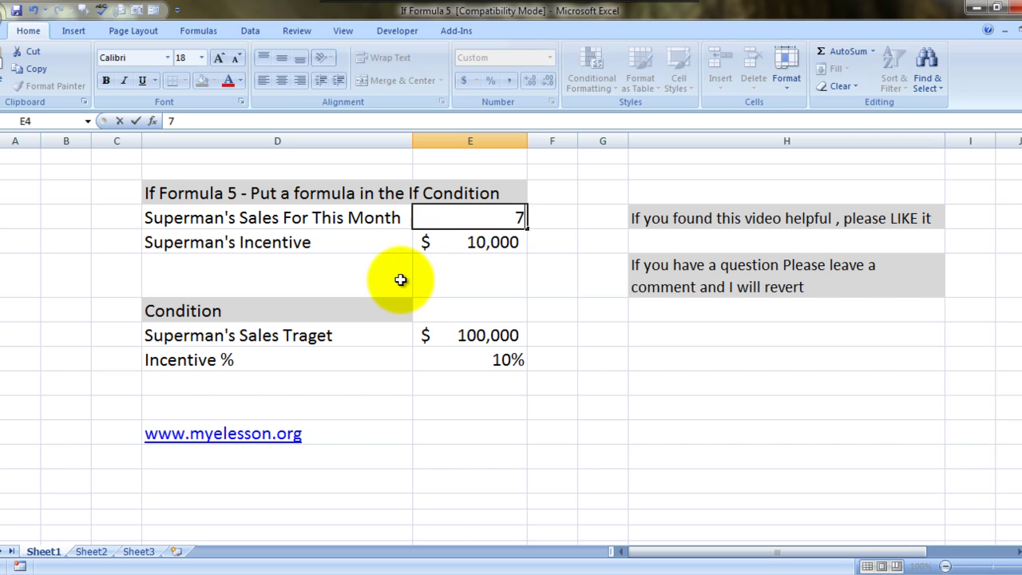
type("0,000")
key("Return")
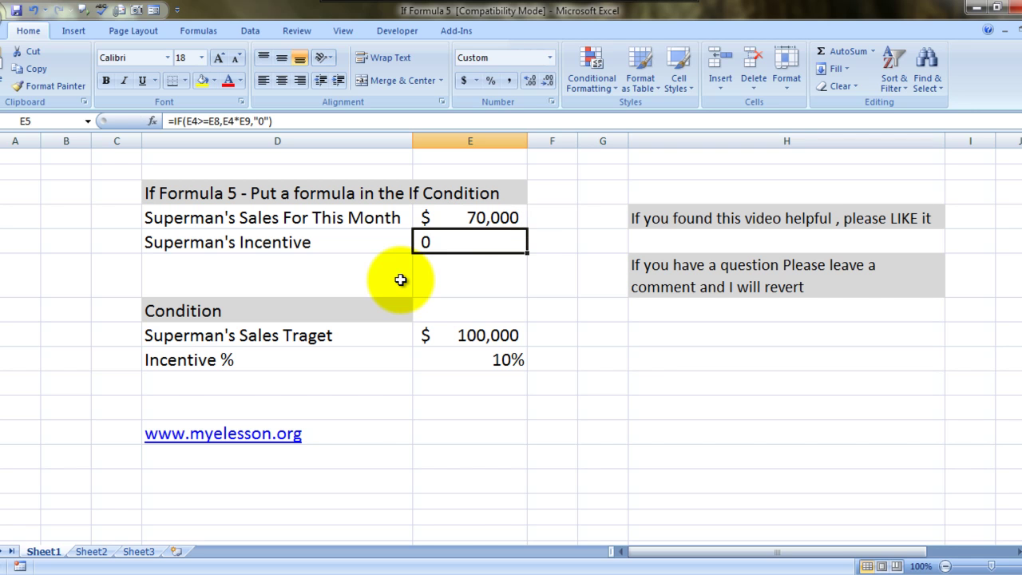
Clear the incentive cell E5 and start an IF formula testing whether sales in E4 are greater than or equal to the target in E8
key("Delete")
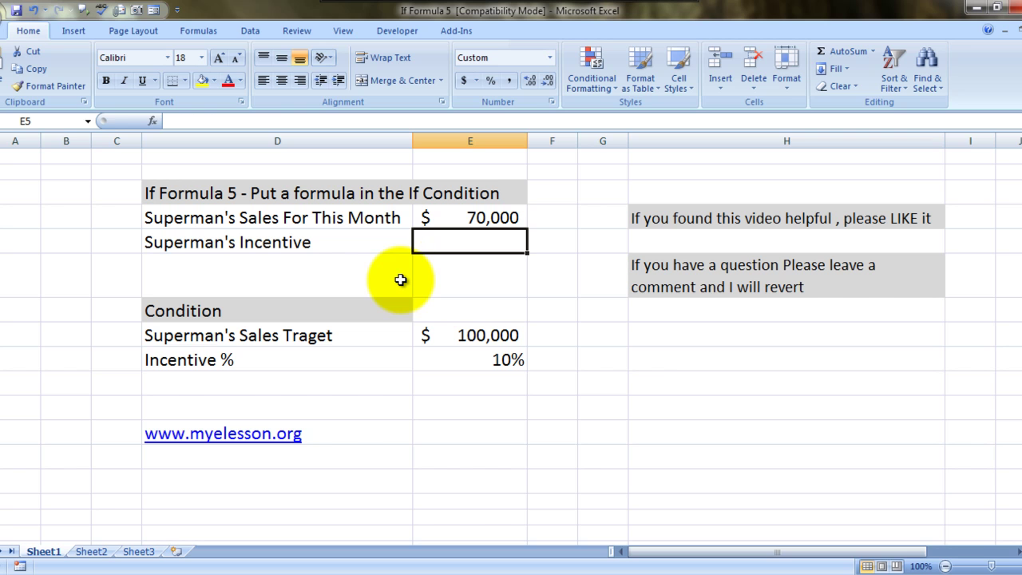
type("=if")
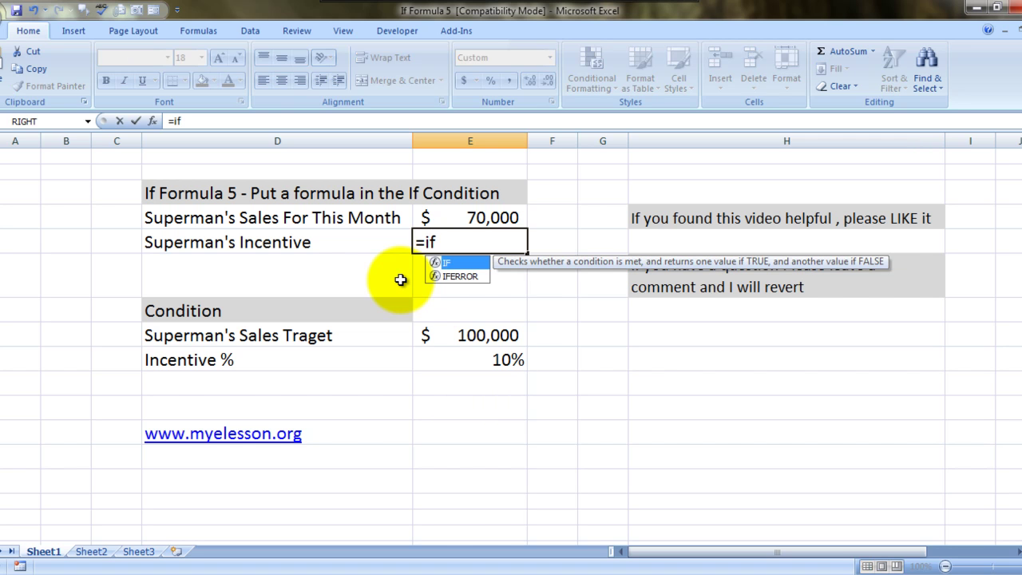
key("Tab")
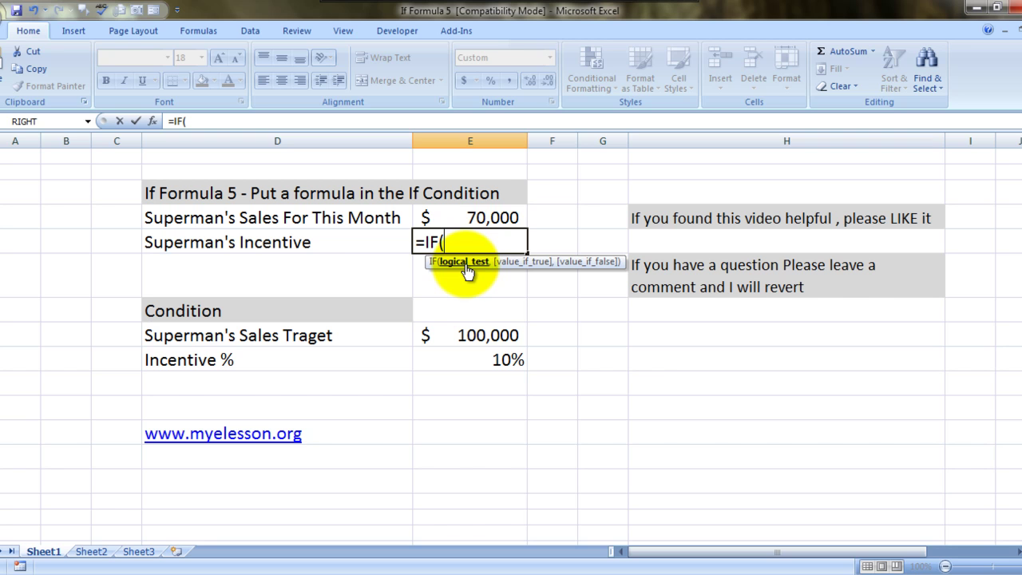
left_click(477, 218)
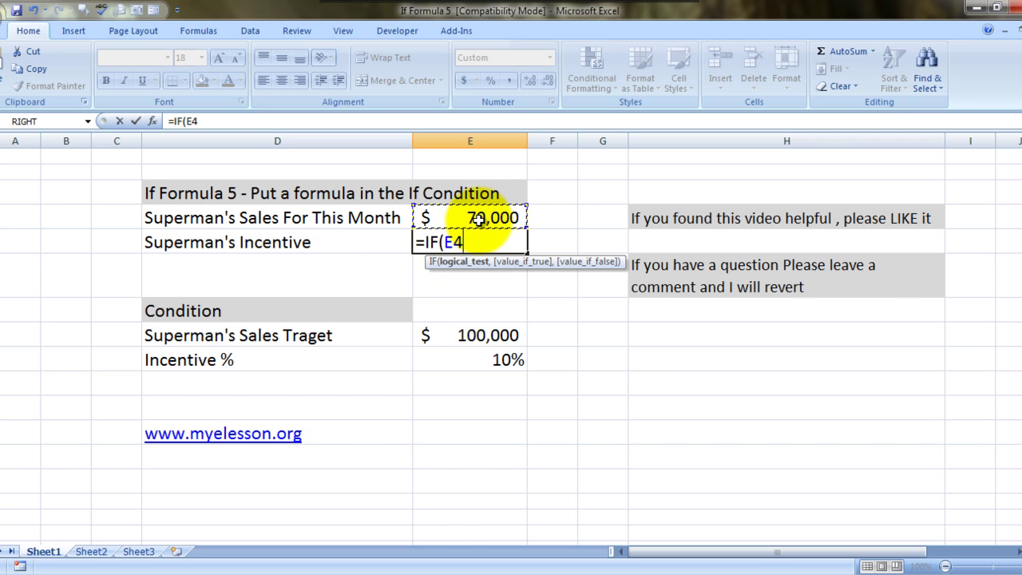
type("=>")
left_click(476, 337)
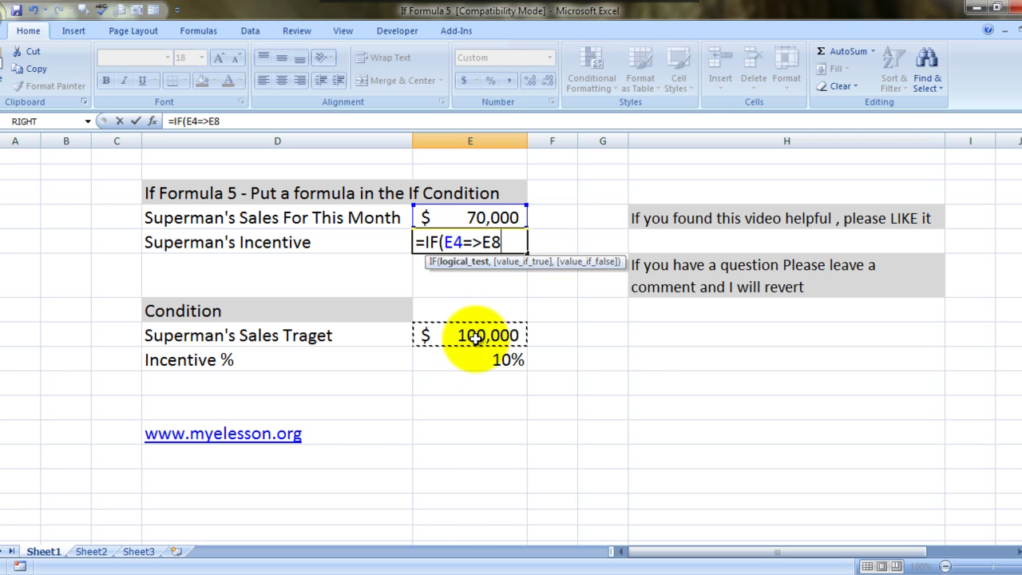
type(",")
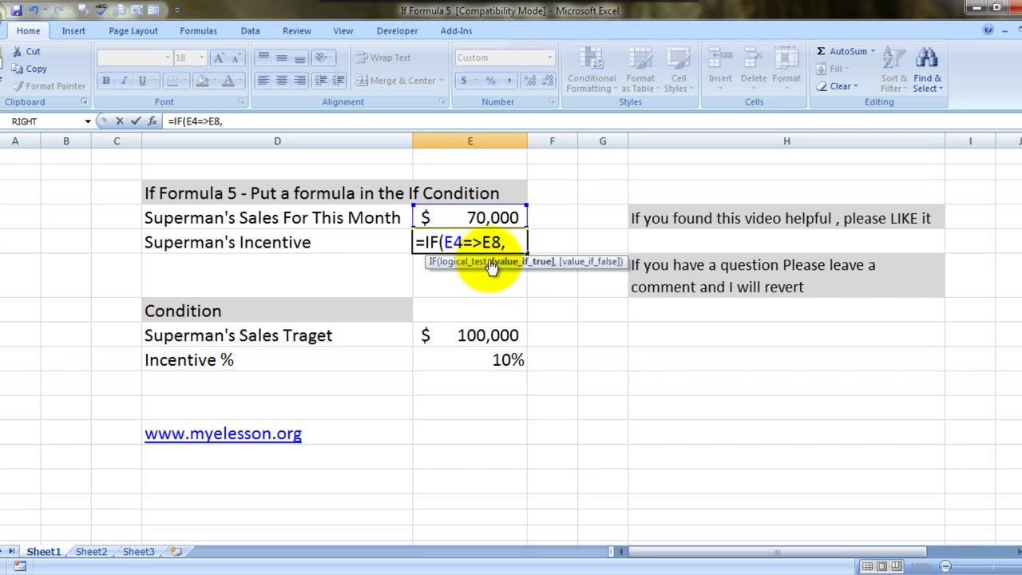
Complete the IF formula in E5 with E4*E9 as the value if true and "0" as the value if false
left_click(479, 213)
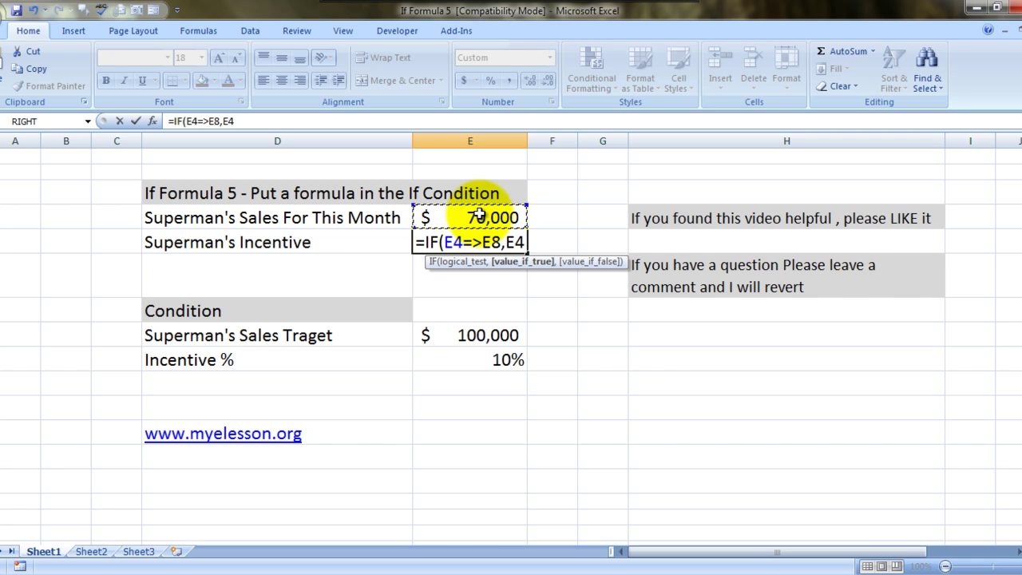
type("*")
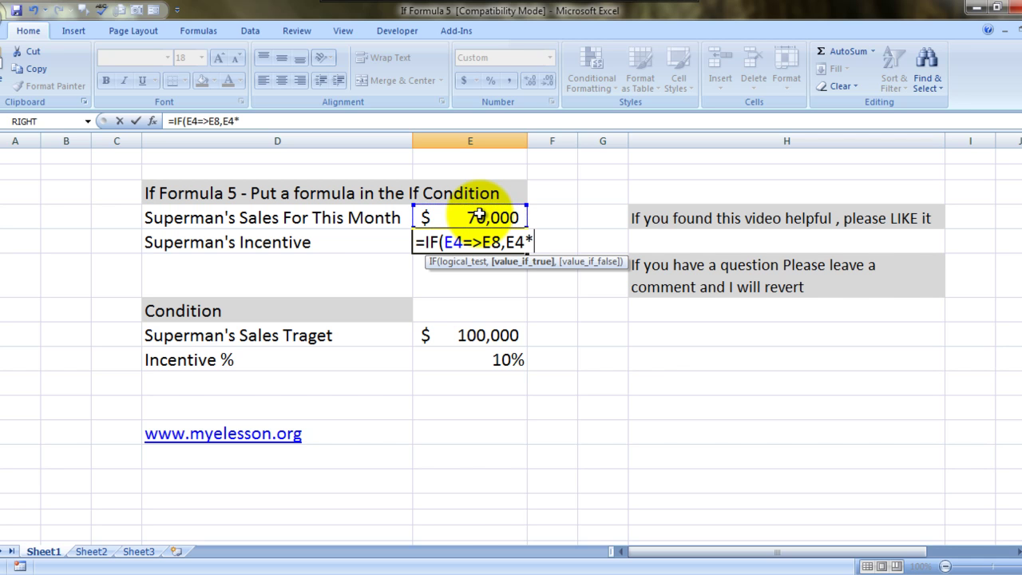
left_click(489, 362)
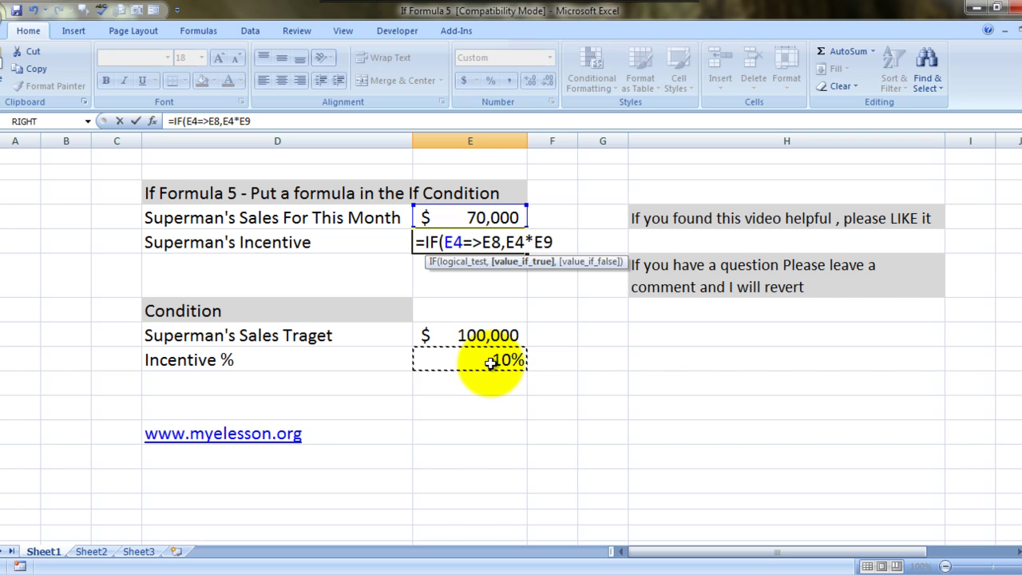
type(",")
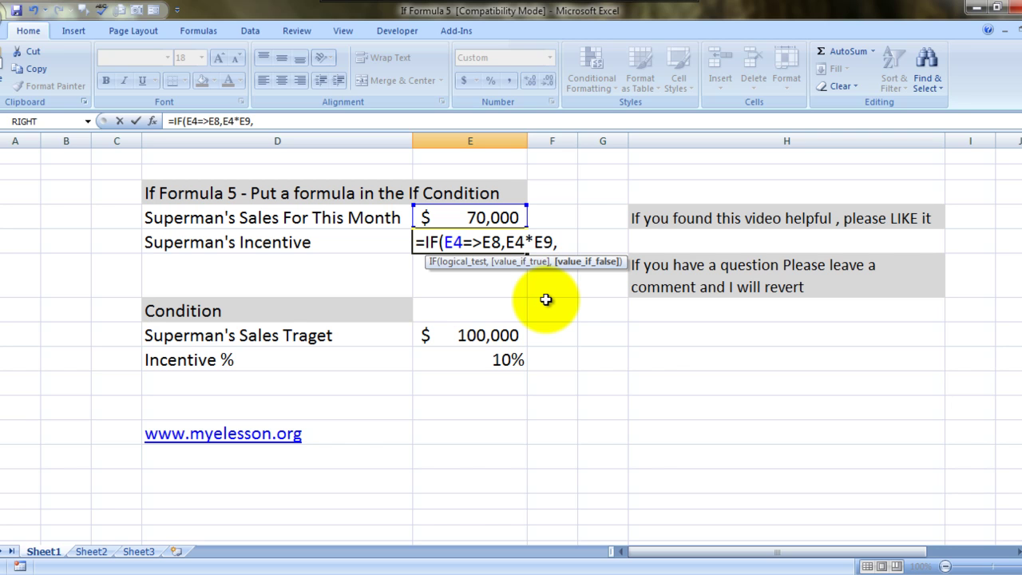
type("\"0\")")
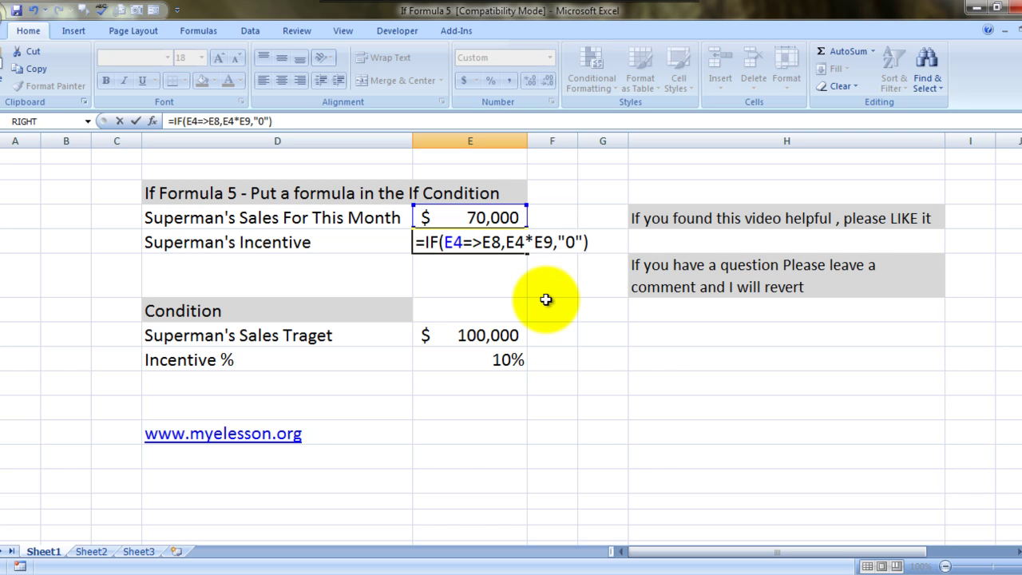
key("Return")
key("Return")
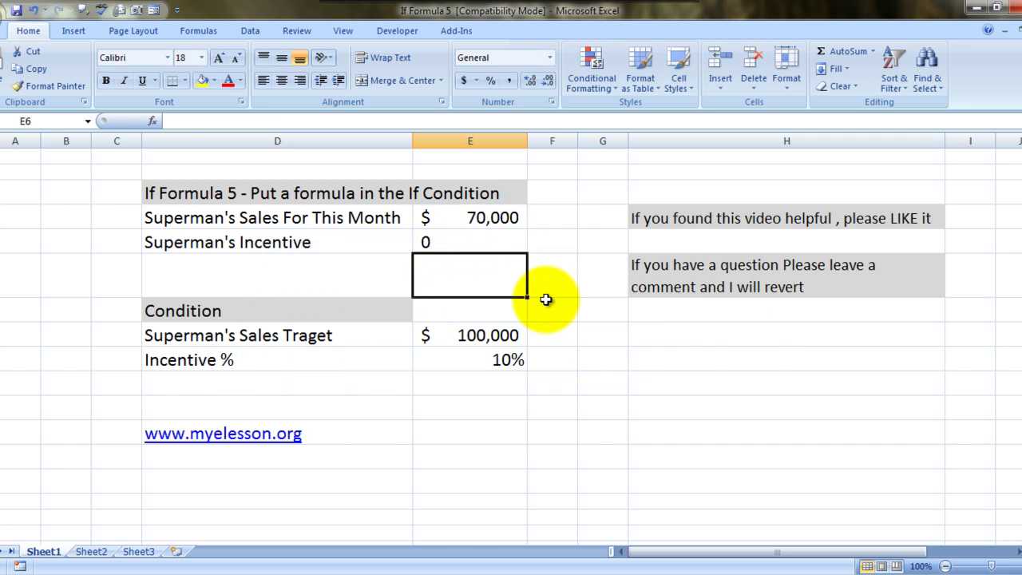
Enter 100,000 as this month's sales in E4 to test the rebuilt incentive formula at exactly the target
key("Up")
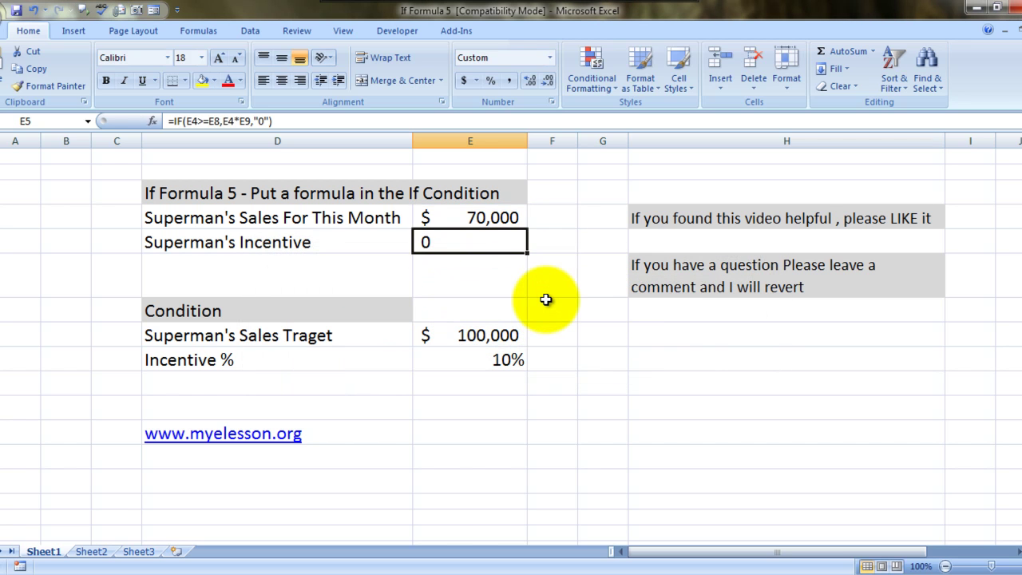
key("Up")
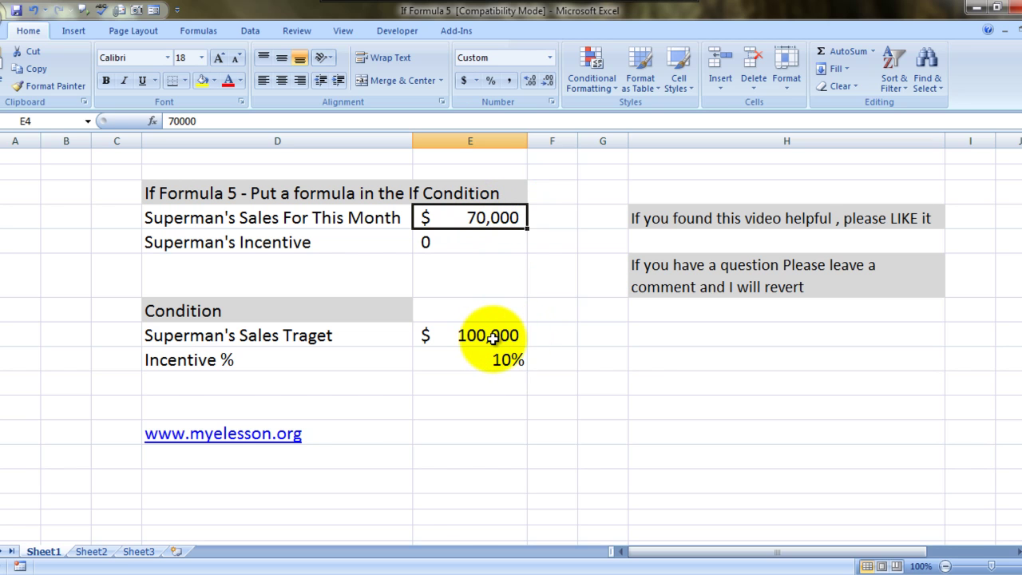
type("100,00")
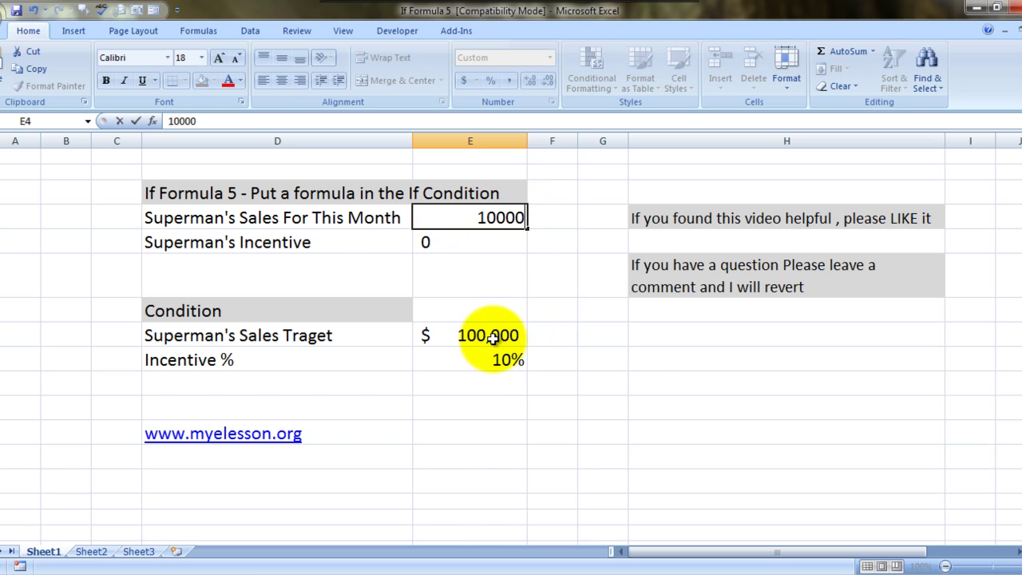
type("0")
key("Return")
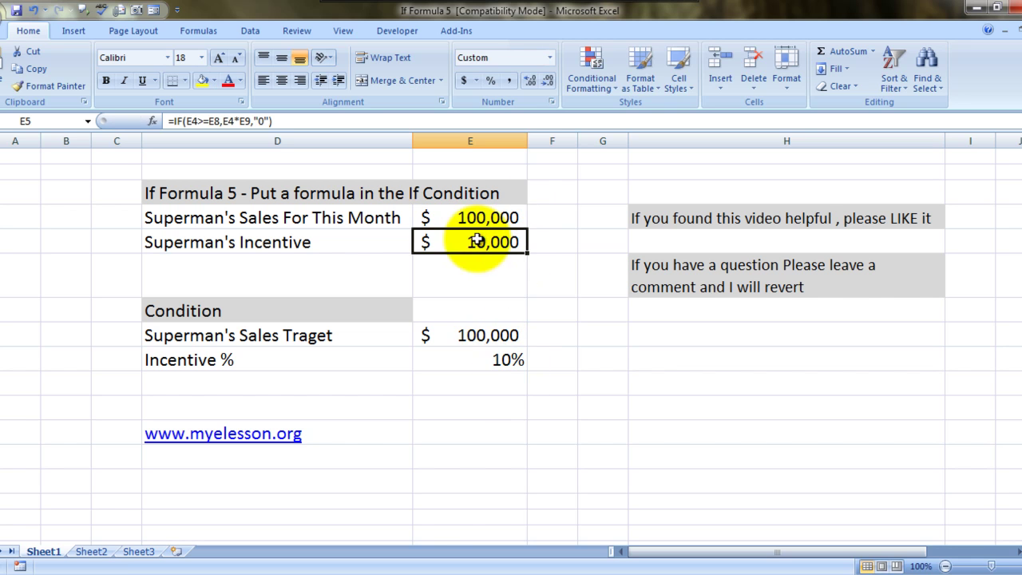
Set this month's sales in E4 to 130,000 and check the incentive in E5 for sales above the target
key("Up")
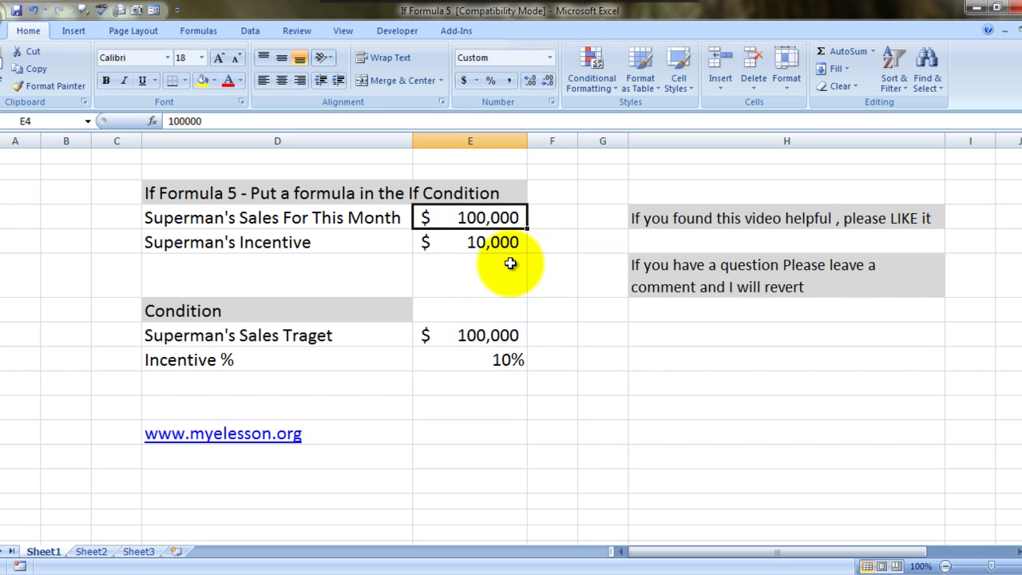
type("130000")
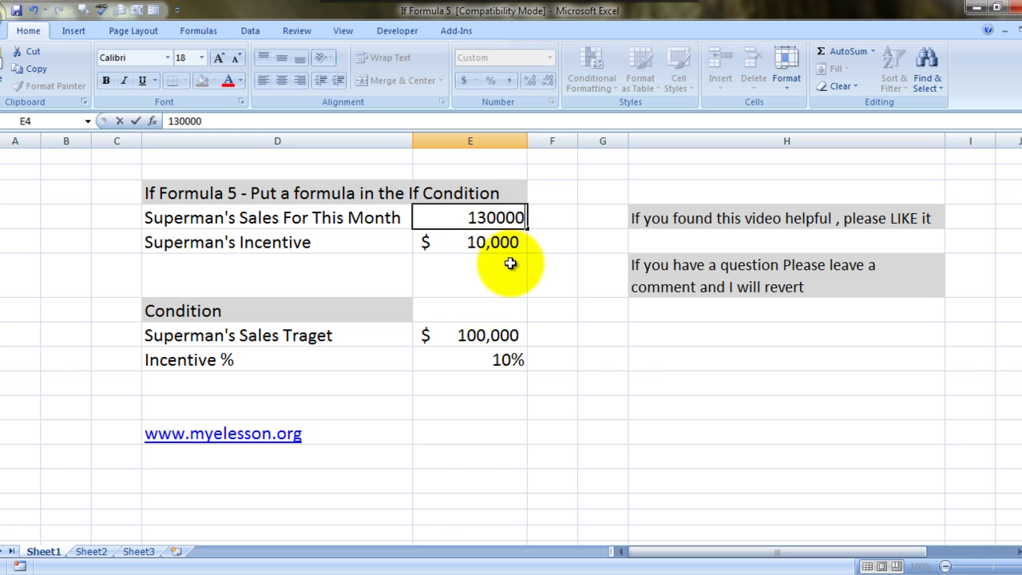
key("Return")
key("Down")
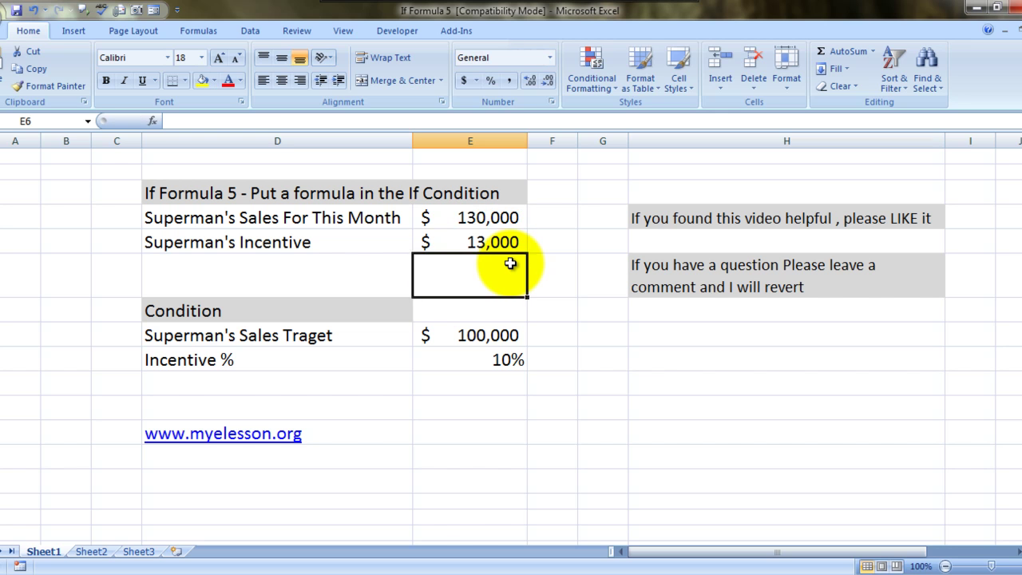
key("Up")
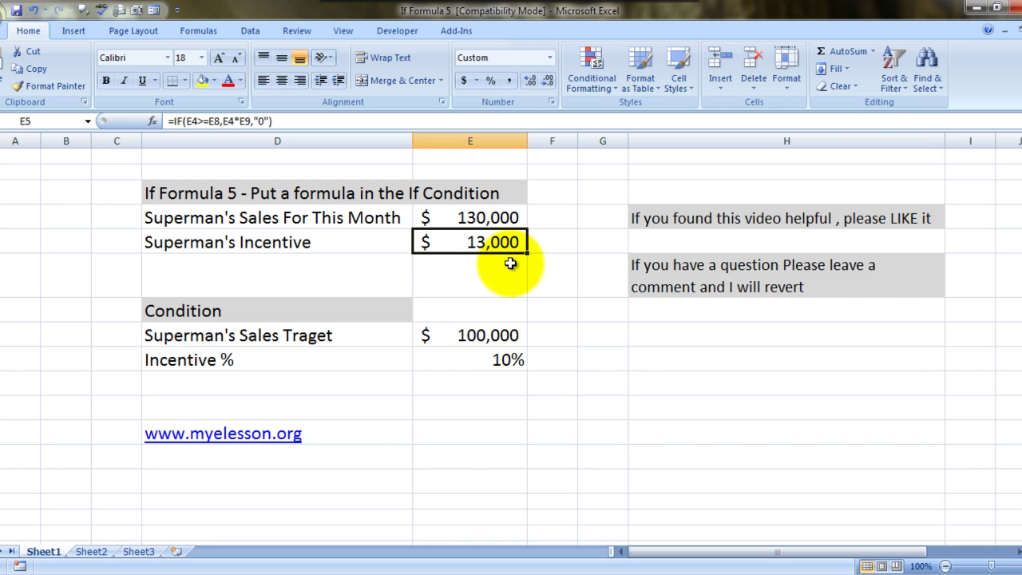